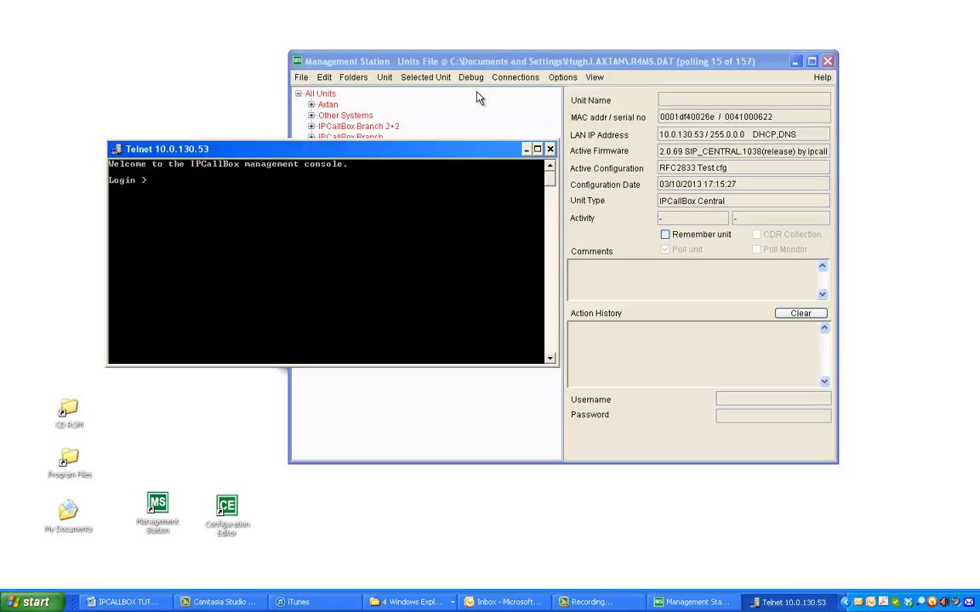
Step: Close the Telnet window and copy the TTERMPRO folder from the CD ROM's Trace Tools folder into C:\Program Files
left_click(549, 149)
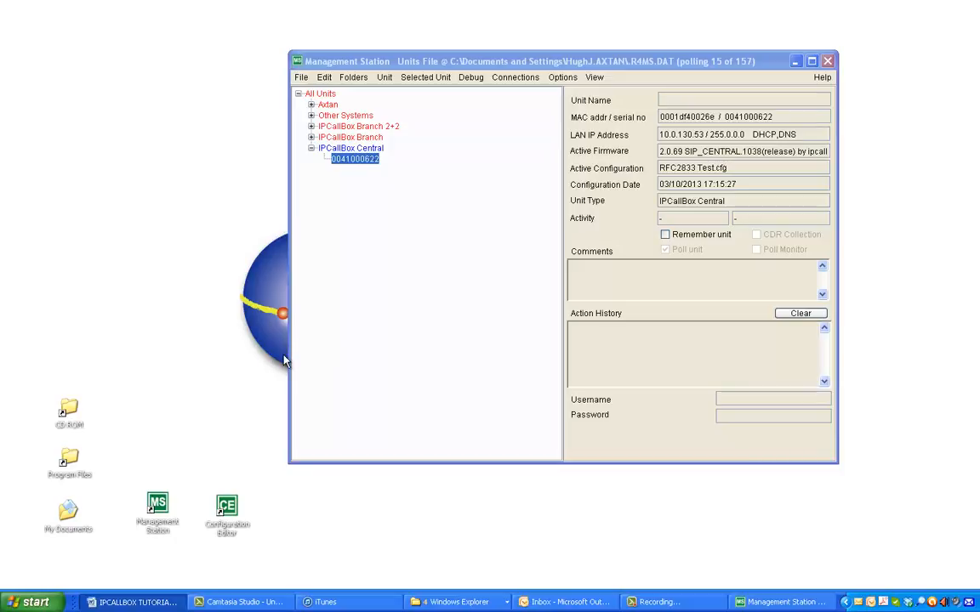
double_click(69, 410)
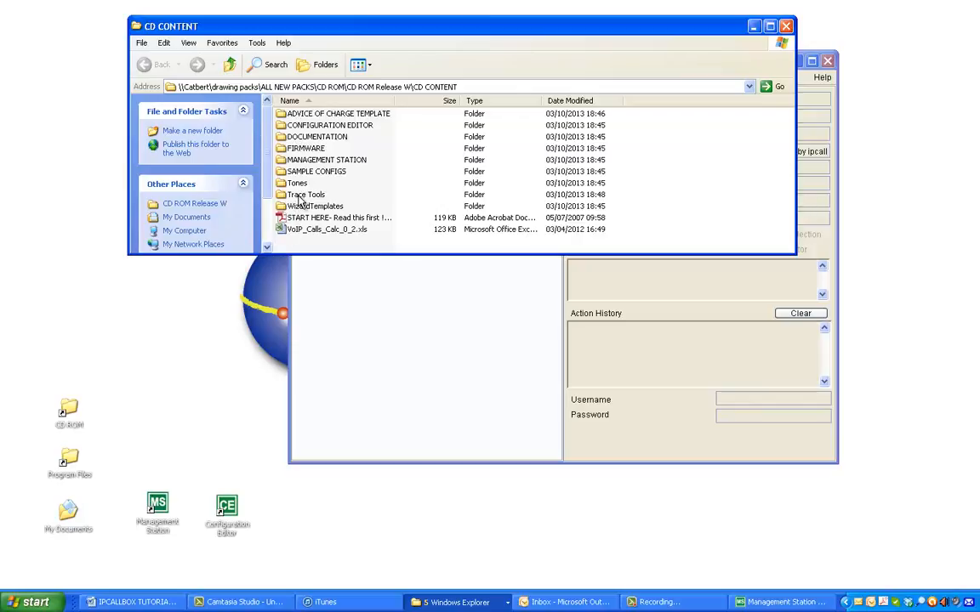
left_click(297, 195)
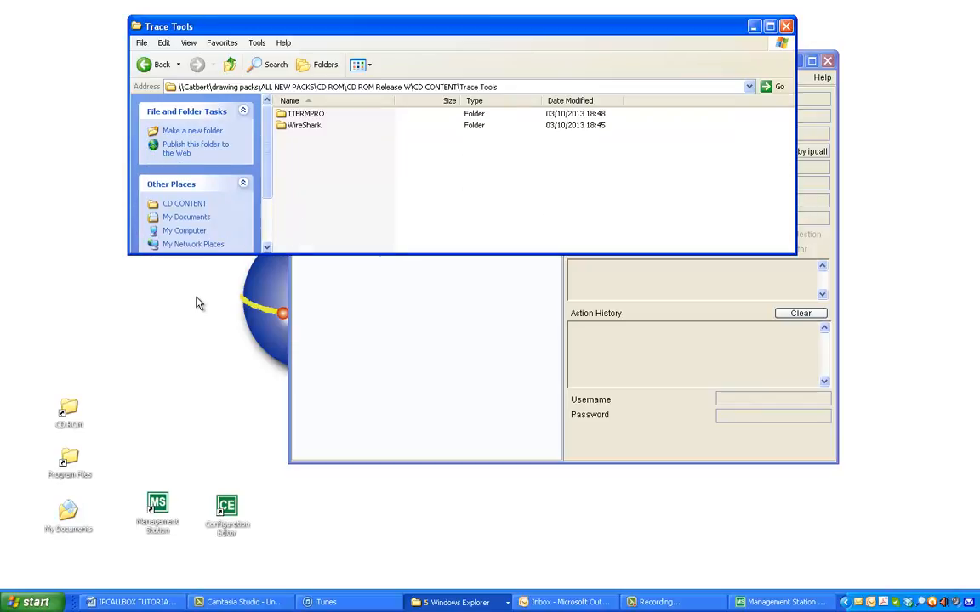
double_click(72, 460)
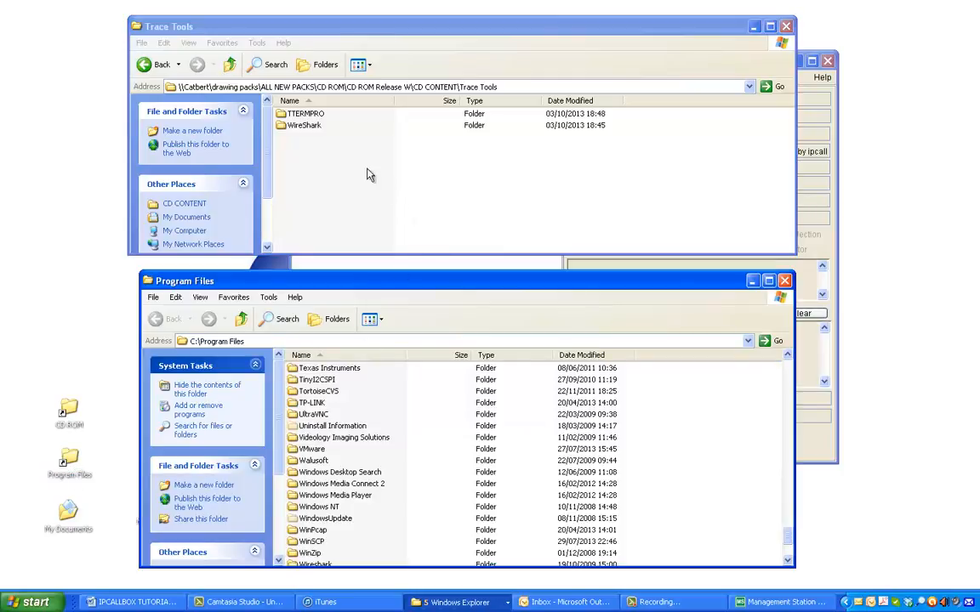
left_click_drag(311, 116, 691, 422)
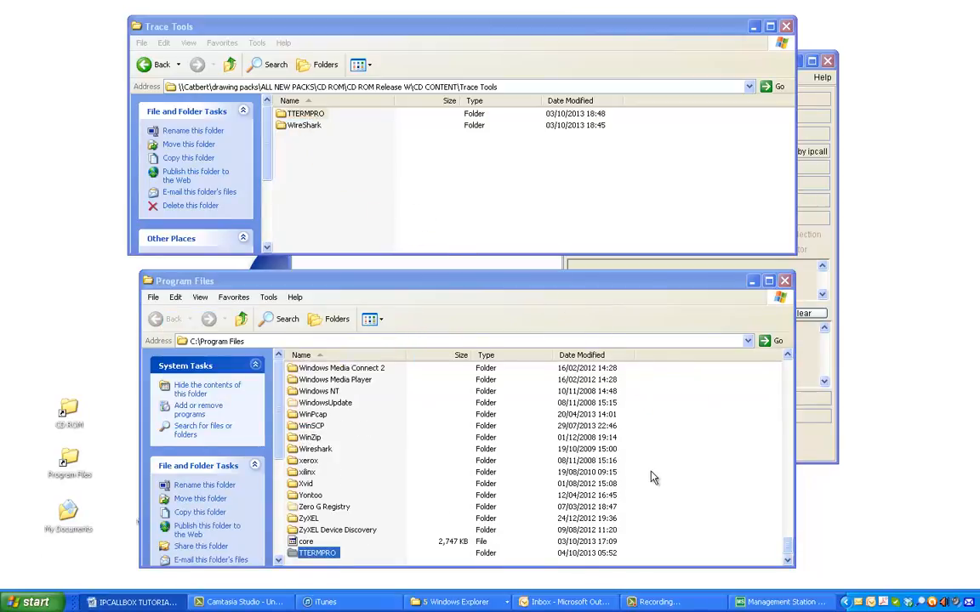
left_click(784, 281)
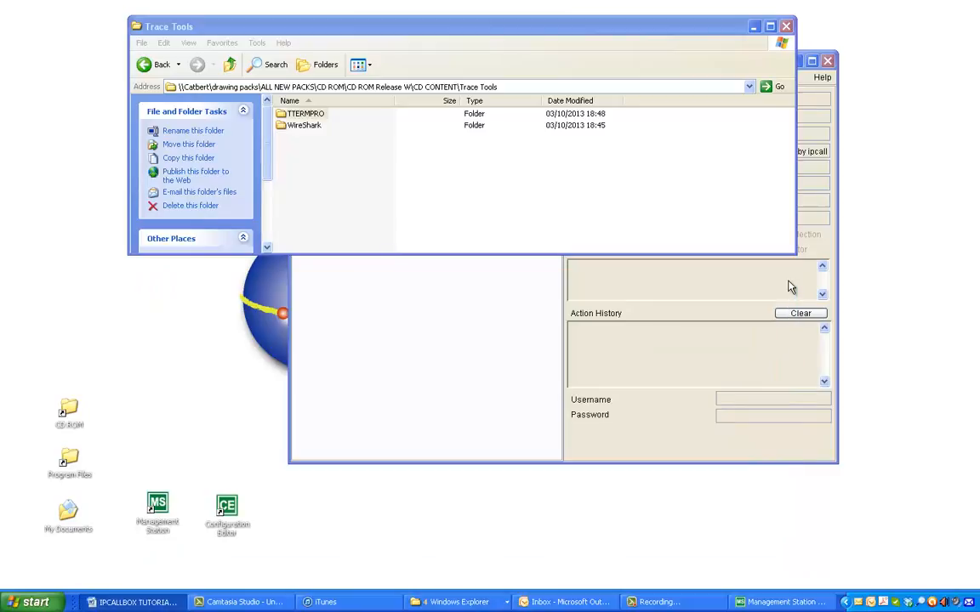
left_click(787, 28)
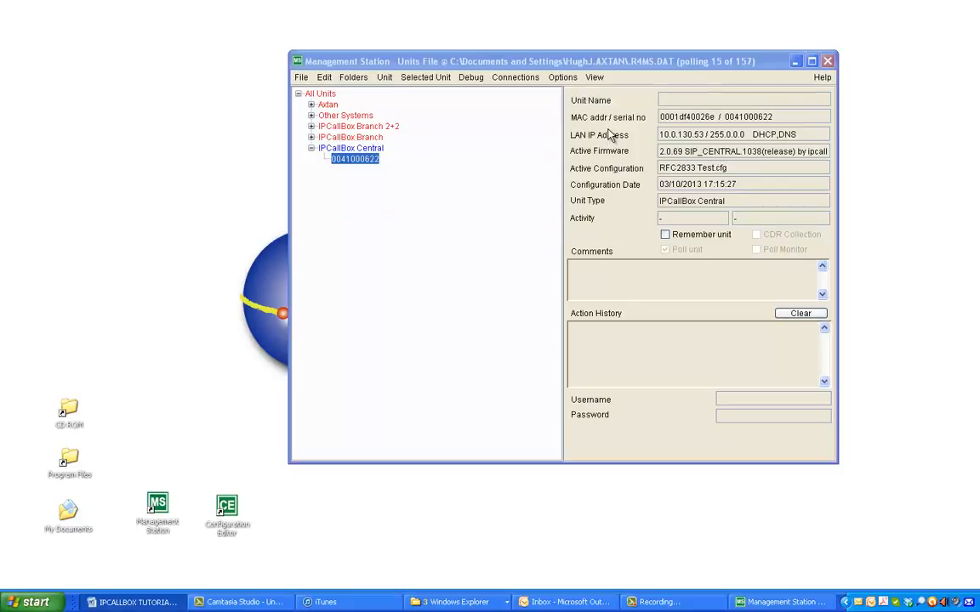
Step: Configure Management Station's Telnet client to use ttermpro.exe from the TTERMPRO folder
left_click(562, 77)
mouse_move(564, 120)
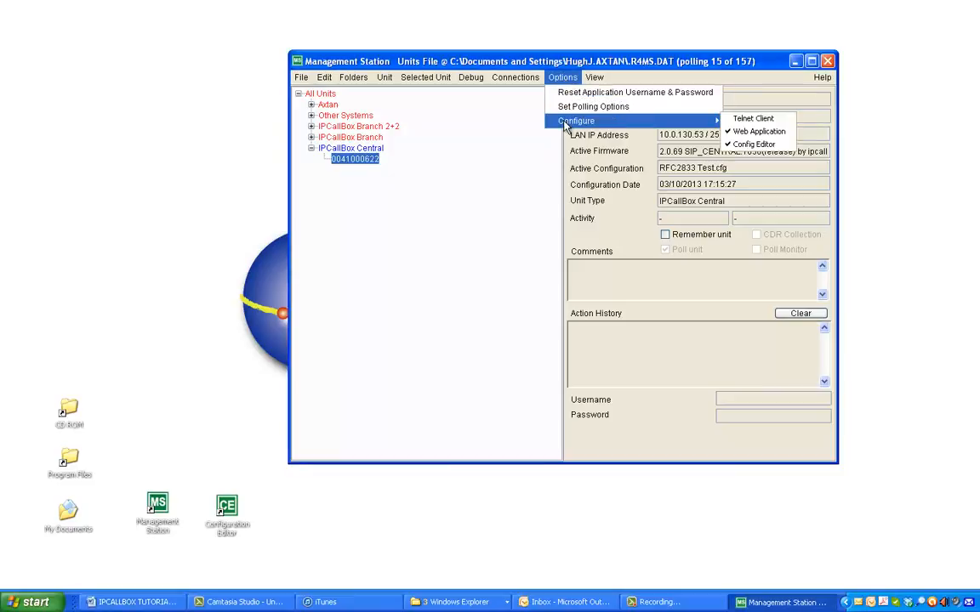
left_click(743, 120)
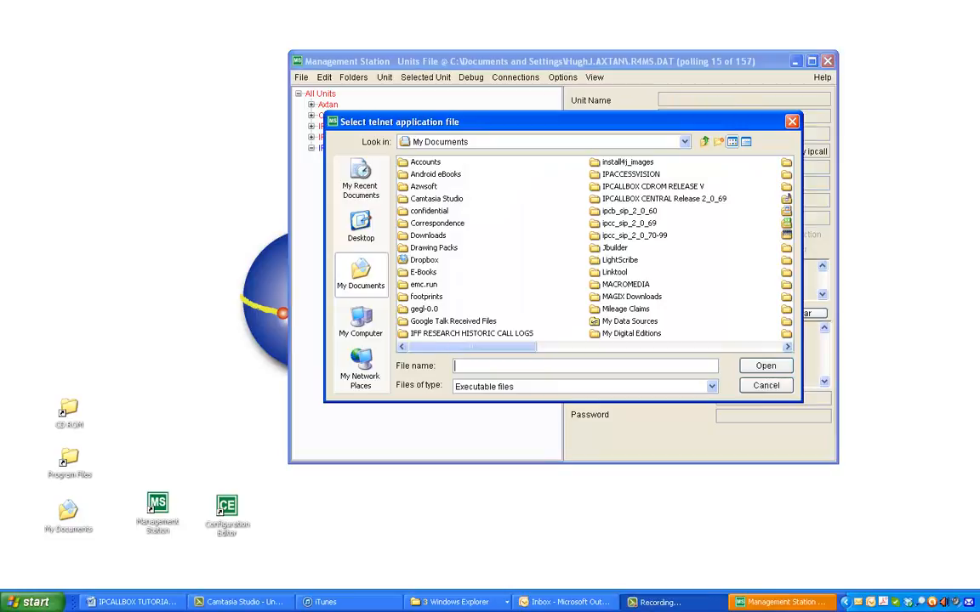
left_click(788, 347)
left_click(787, 347)
left_click(788, 347)
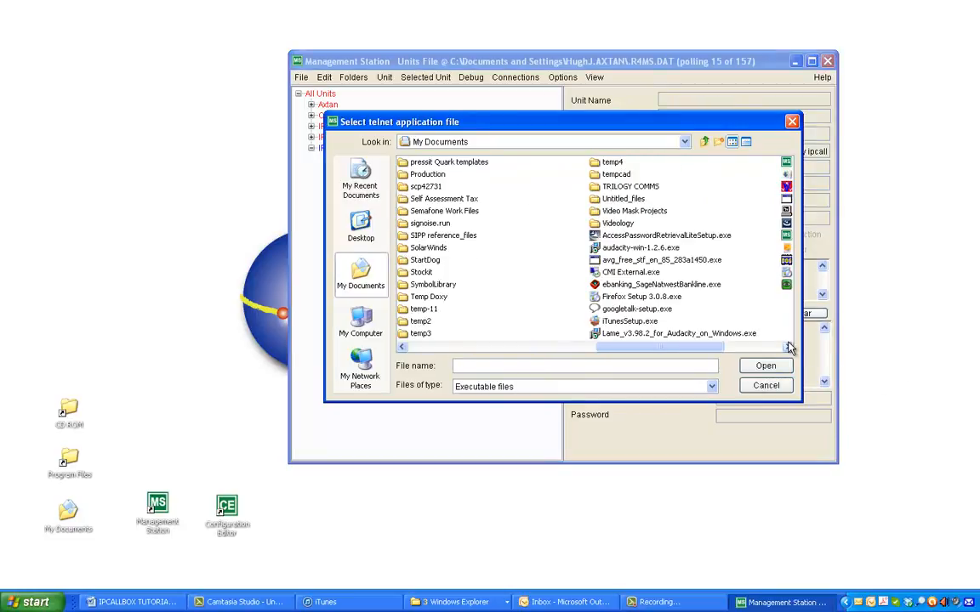
left_click(403, 348)
left_click(402, 348)
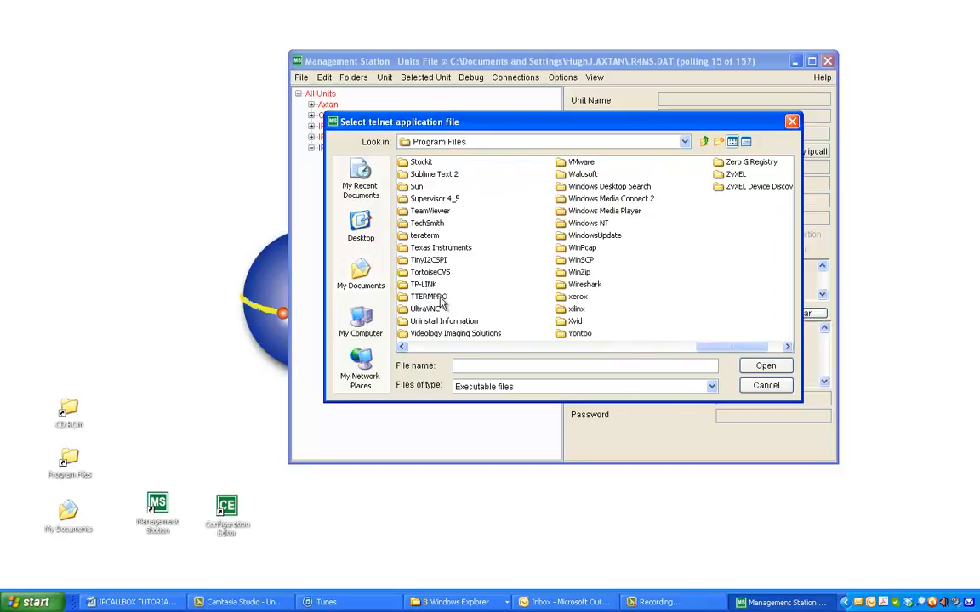
left_click(440, 300)
double_click(439, 298)
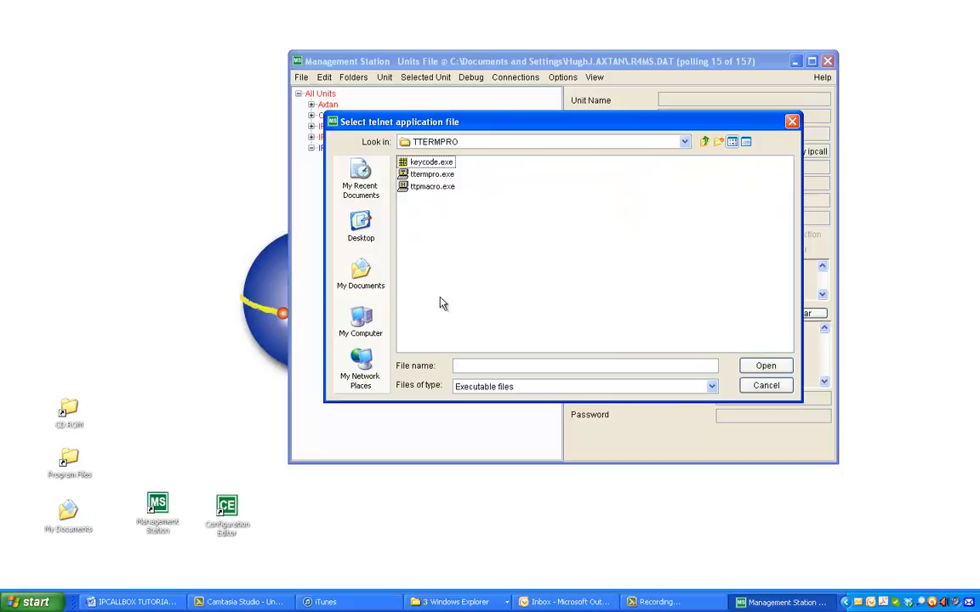
left_click(432, 175)
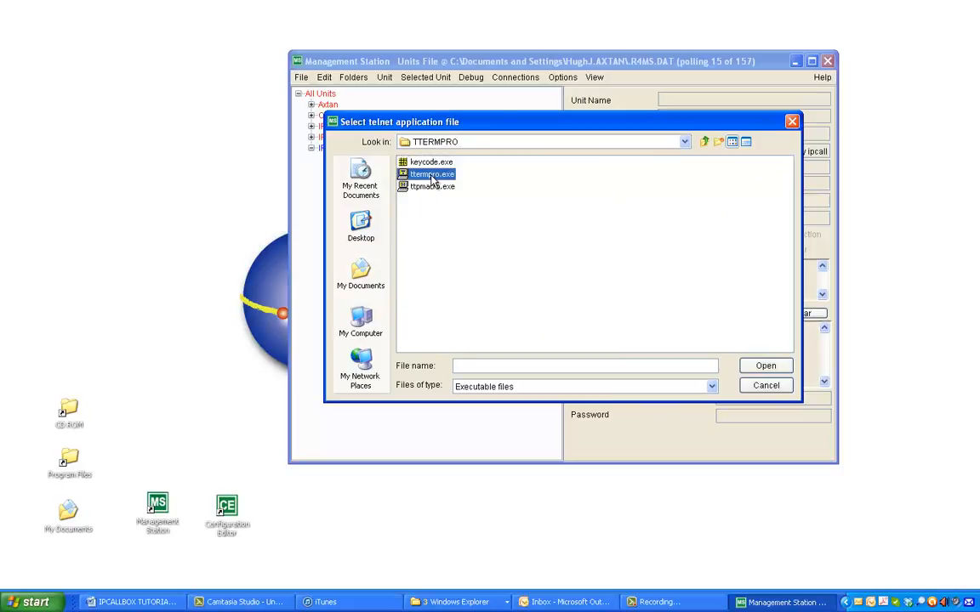
left_click(766, 367)
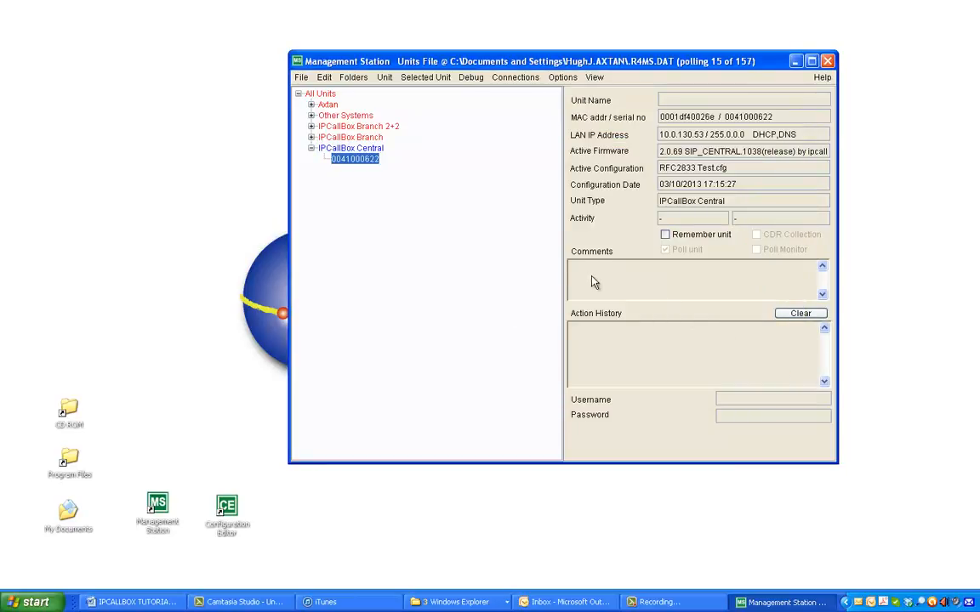
Step: Log in to the selected IPCallBox Central unit's console and run the command "out 70"
left_click(473, 79)
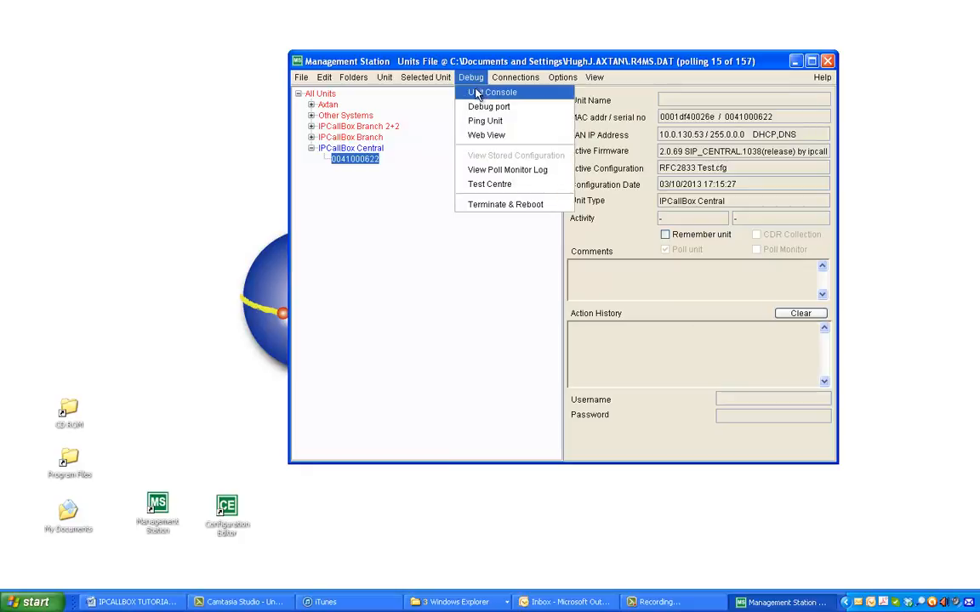
left_click(477, 95)
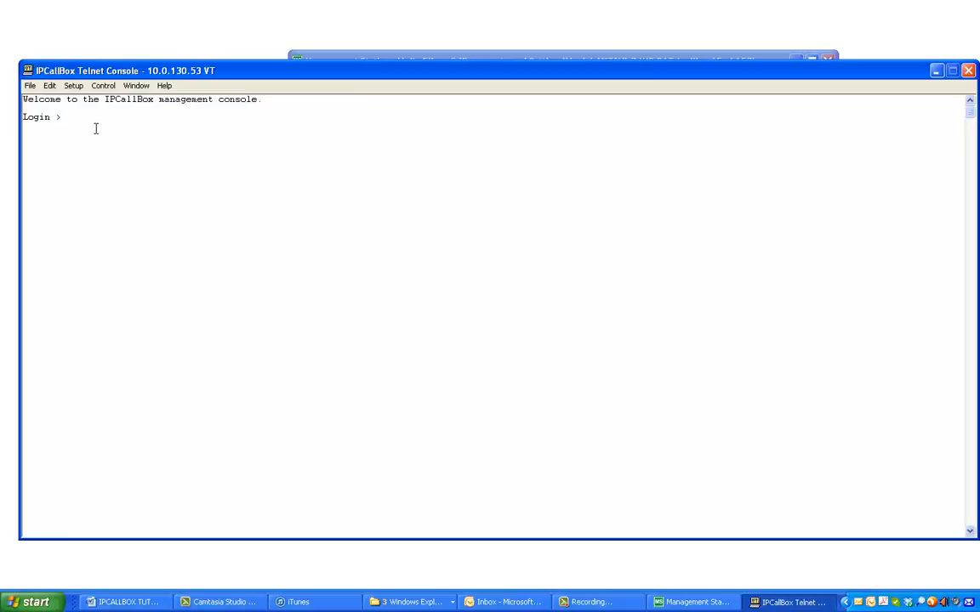
key("Return")
key("Return")
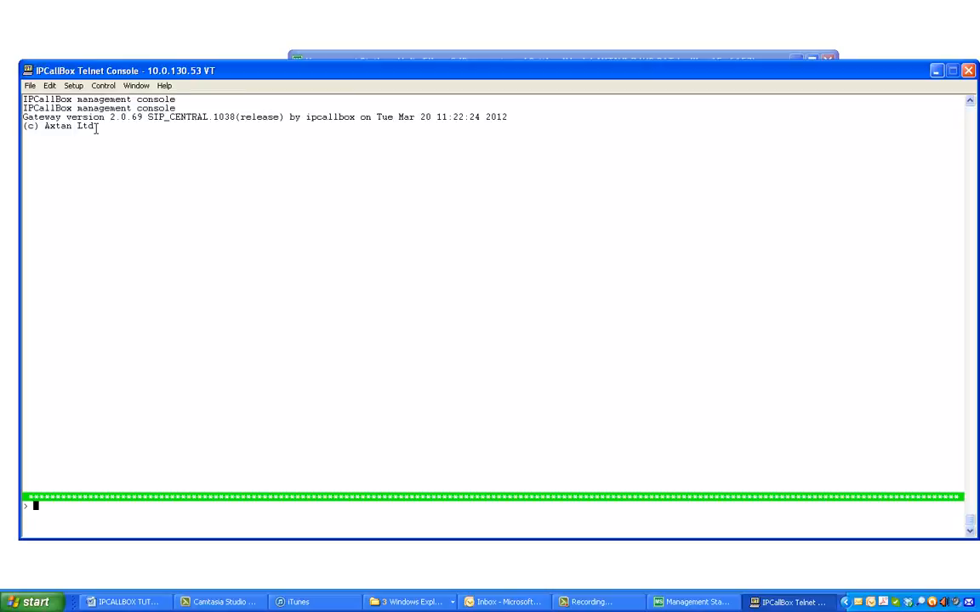
type("out 70")
key("Return")
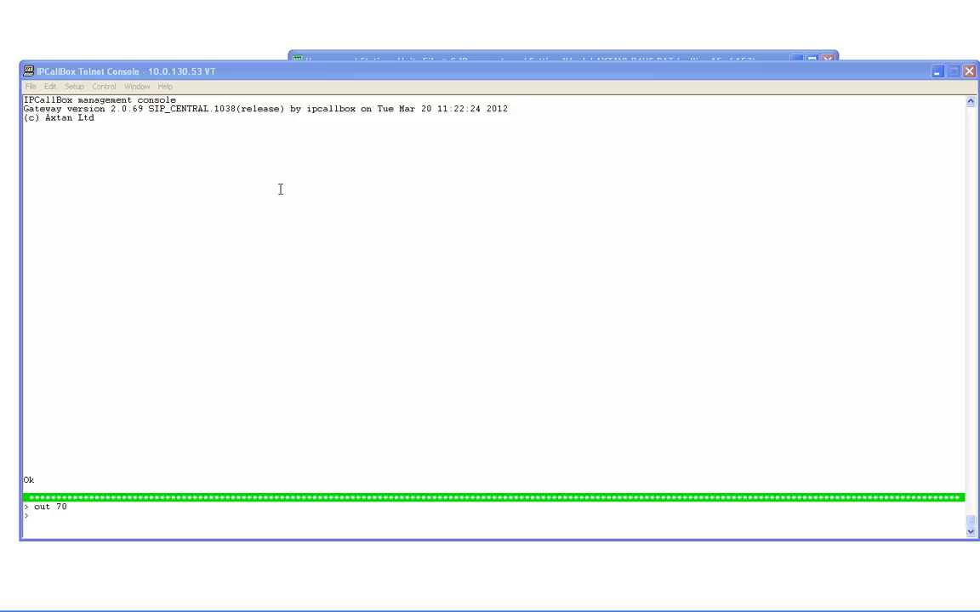
Step: Start logging the console output to a file named testtrace.txt in My Documents
left_click(30, 86)
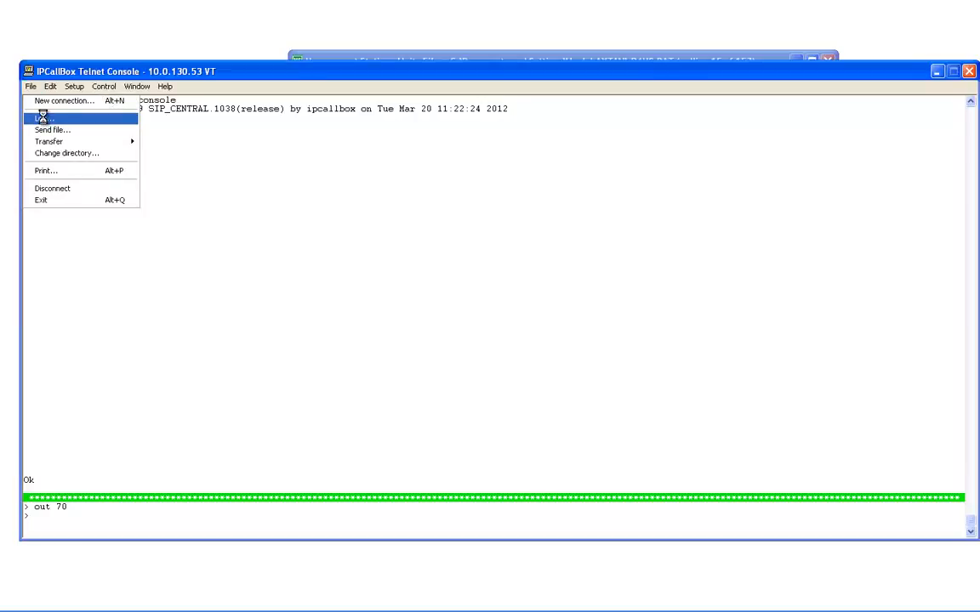
left_click(44, 118)
left_click(206, 126)
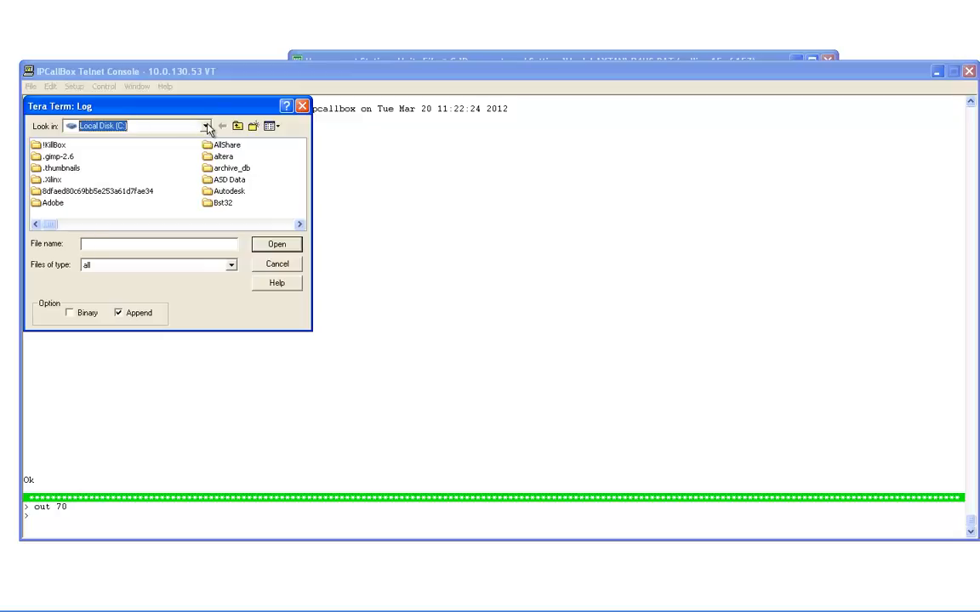
left_click(206, 126)
left_click(98, 140)
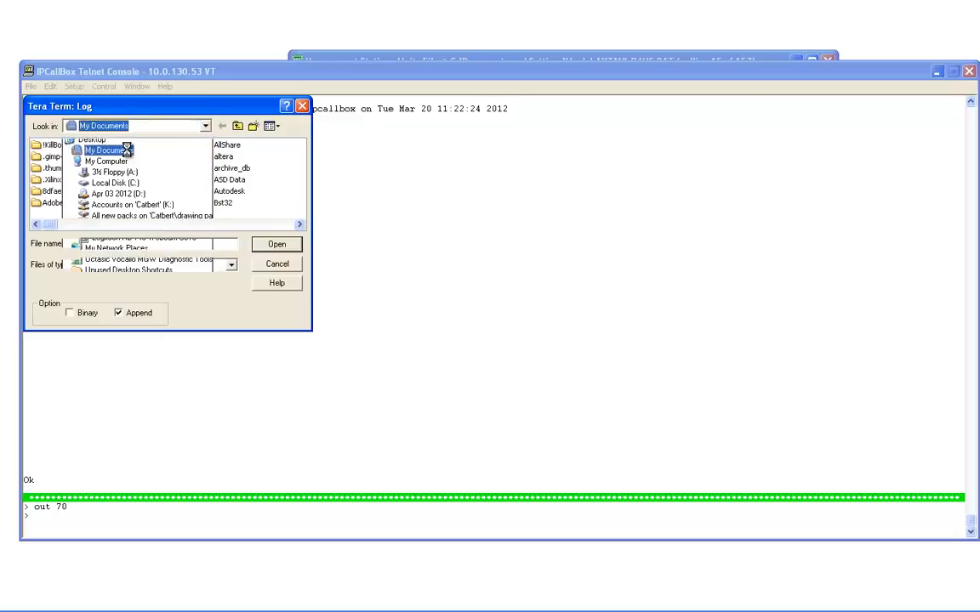
left_click(127, 243)
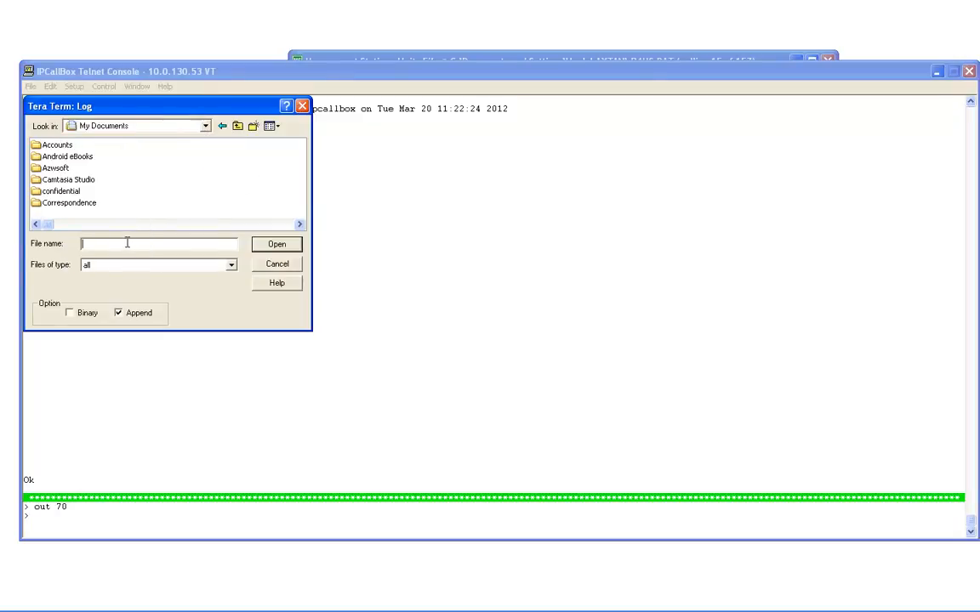
type("testtrace.txt")
key("Return")
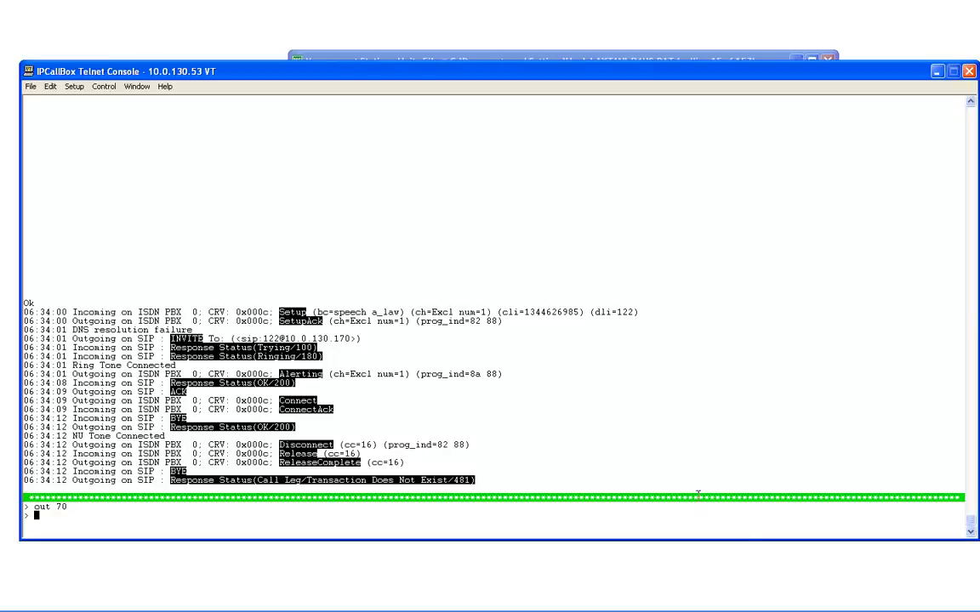
Step: Stop the testtrace.txt log and disconnect the IPCallBox Telnet console
left_click(669, 602)
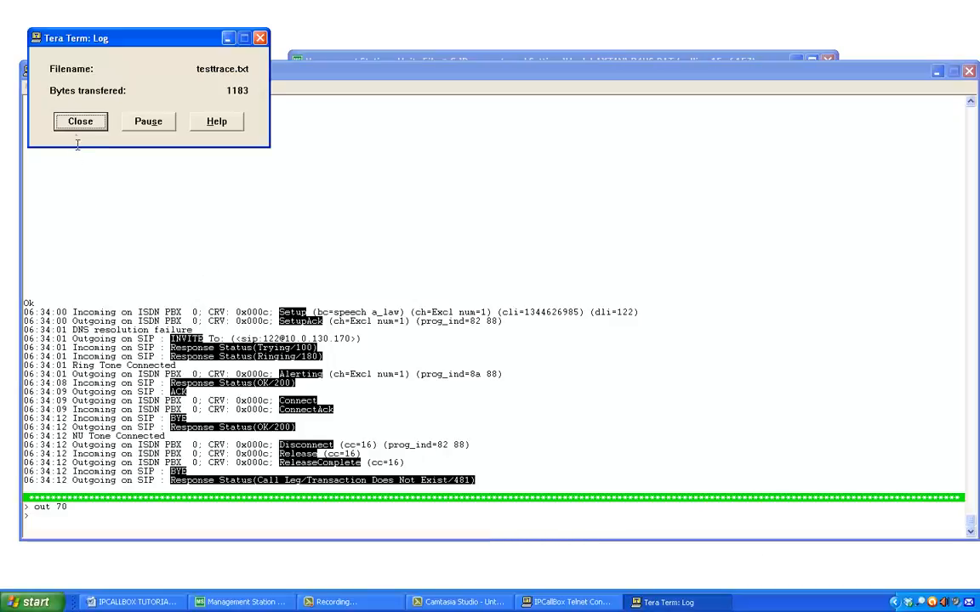
left_click(75, 116)
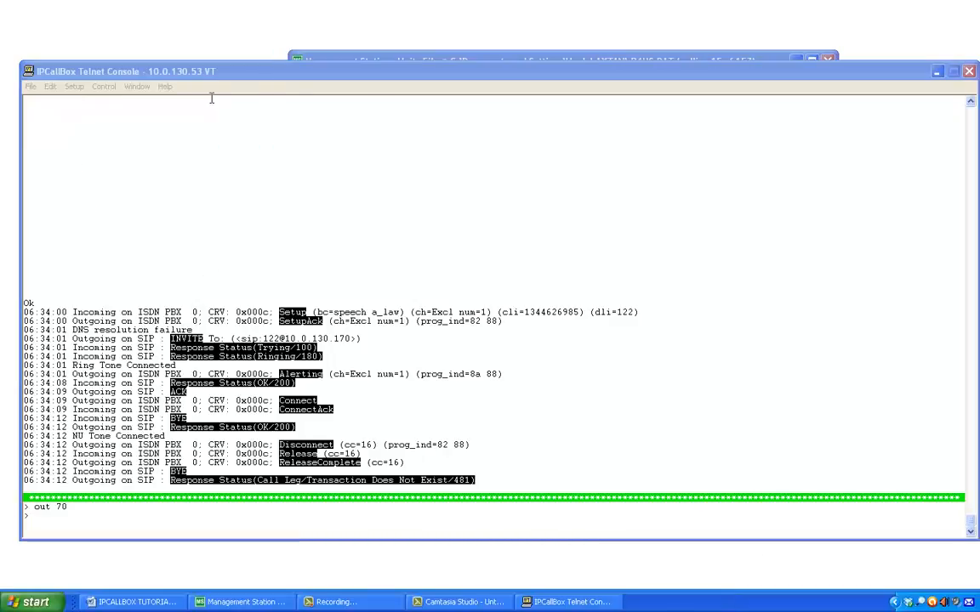
left_click(968, 71)
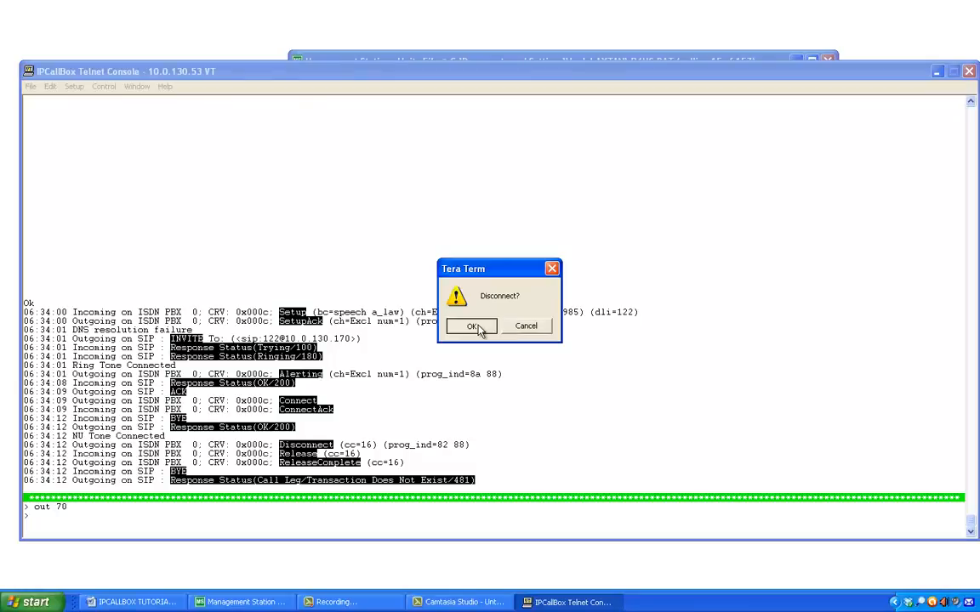
left_click(473, 326)
Step: Open the saved testtrace.txt in PSPad and examine the call setup messages from SetupAck through SIP INVITE, Trying and Ringing
double_click(314, 510)
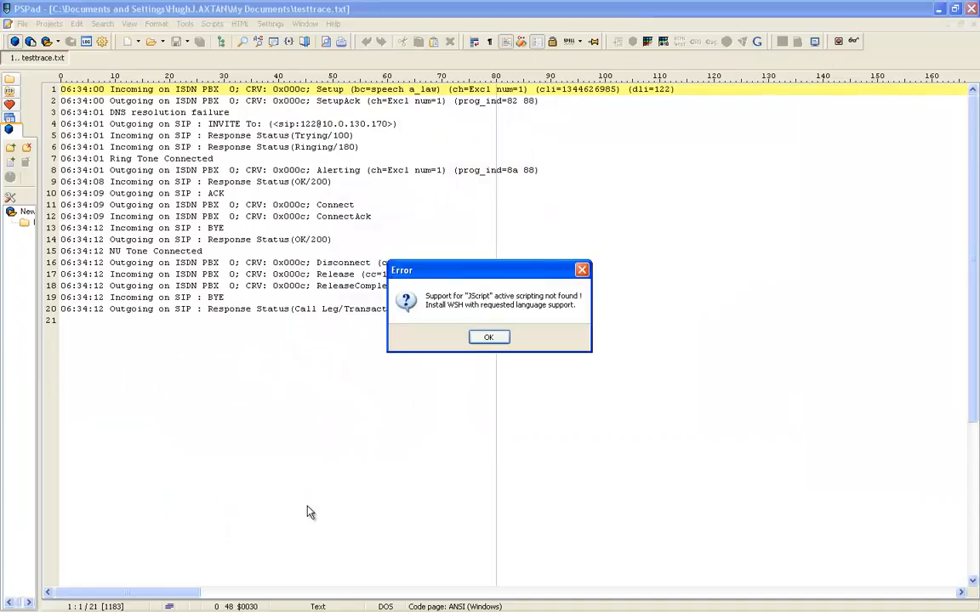
key("Return")
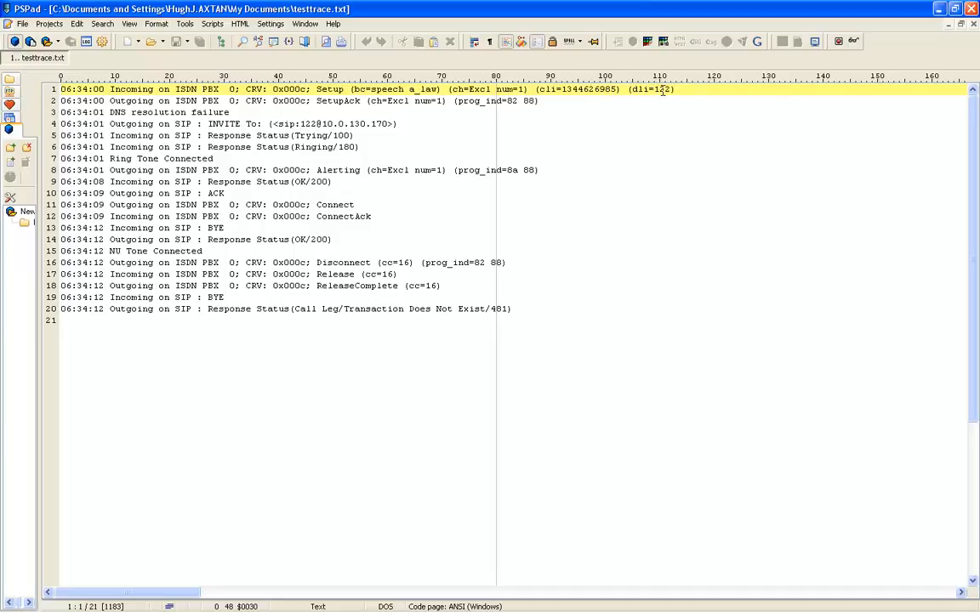
left_click_drag(541, 101, 108, 101)
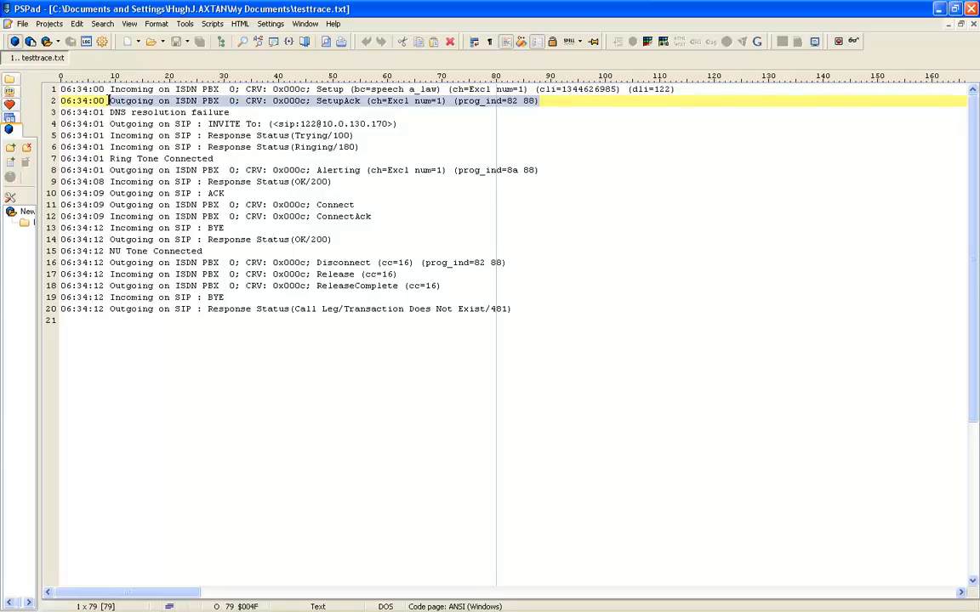
left_click_drag(109, 124, 398, 124)
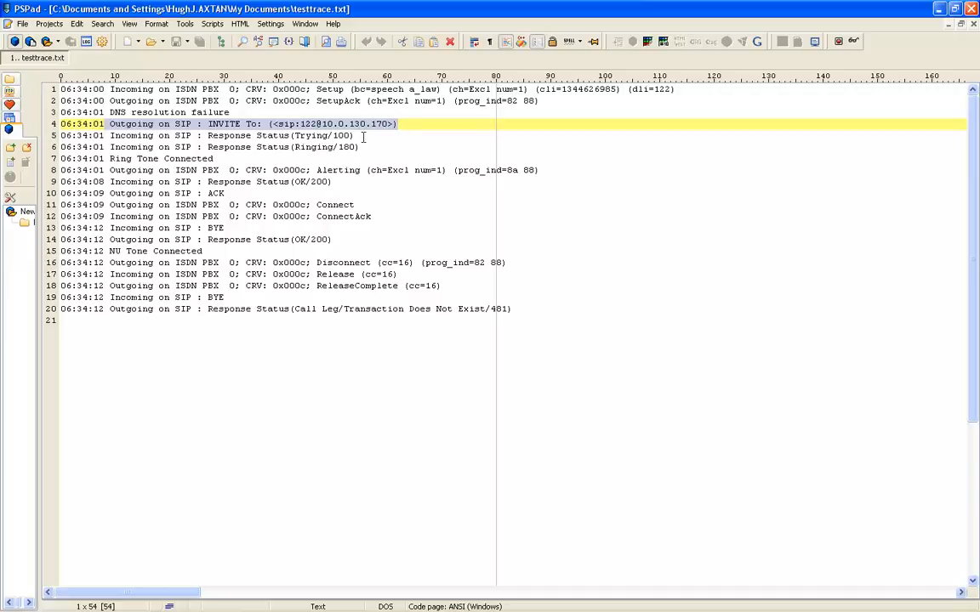
left_click_drag(354, 136, 110, 133)
left_click_drag(359, 146, 109, 147)
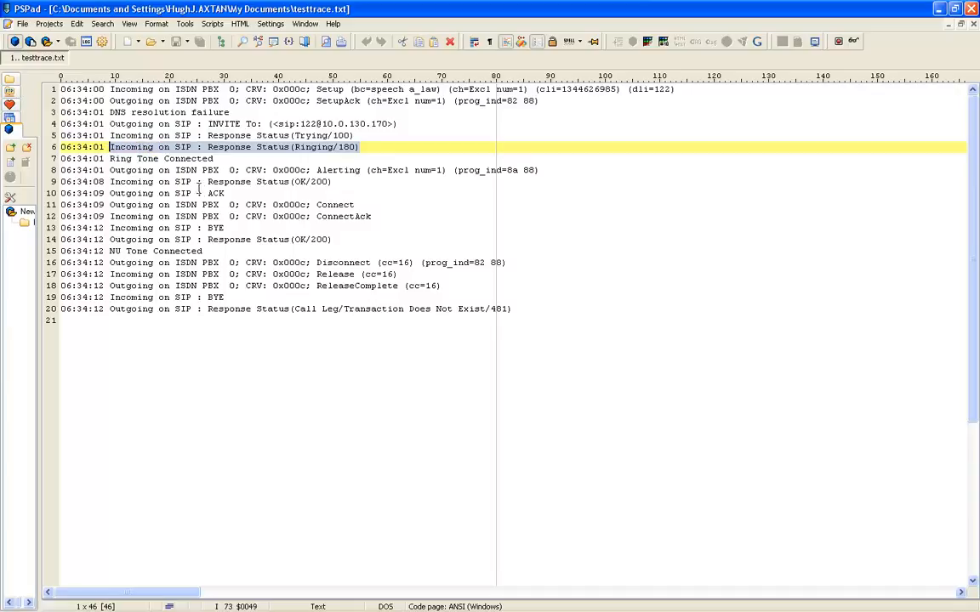
Step: Examine the trace's ISDN Connect and ConnectAck messages and the OK response to the first SIP BYE
left_click_drag(364, 205, 109, 205)
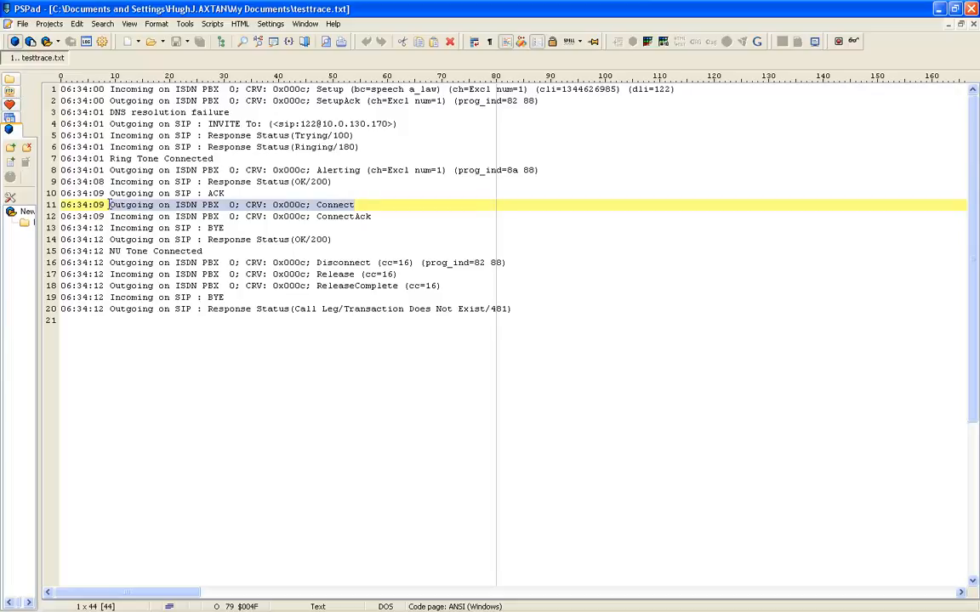
left_click(111, 216)
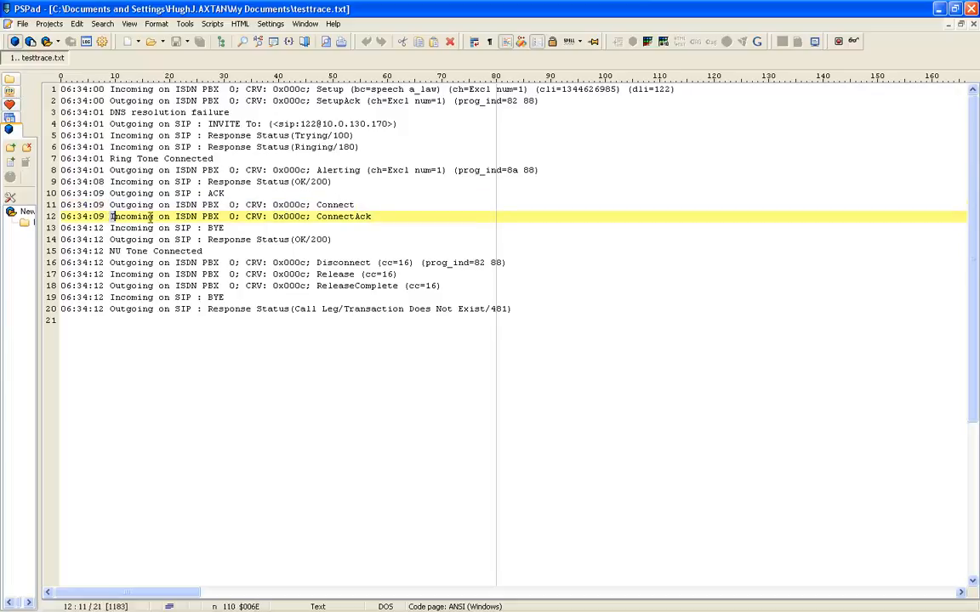
left_click_drag(152, 218, 383, 216)
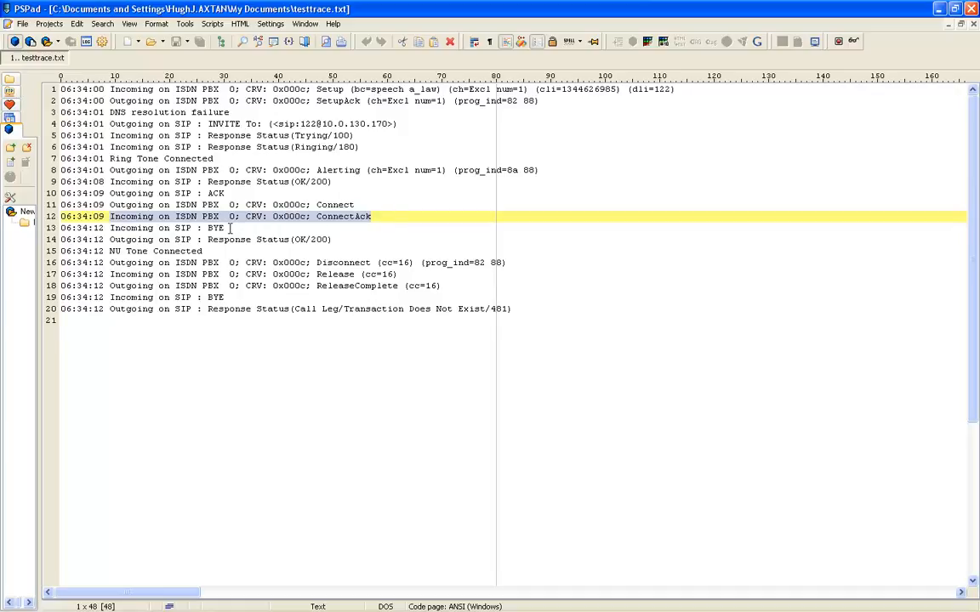
left_click_drag(229, 228, 337, 240)
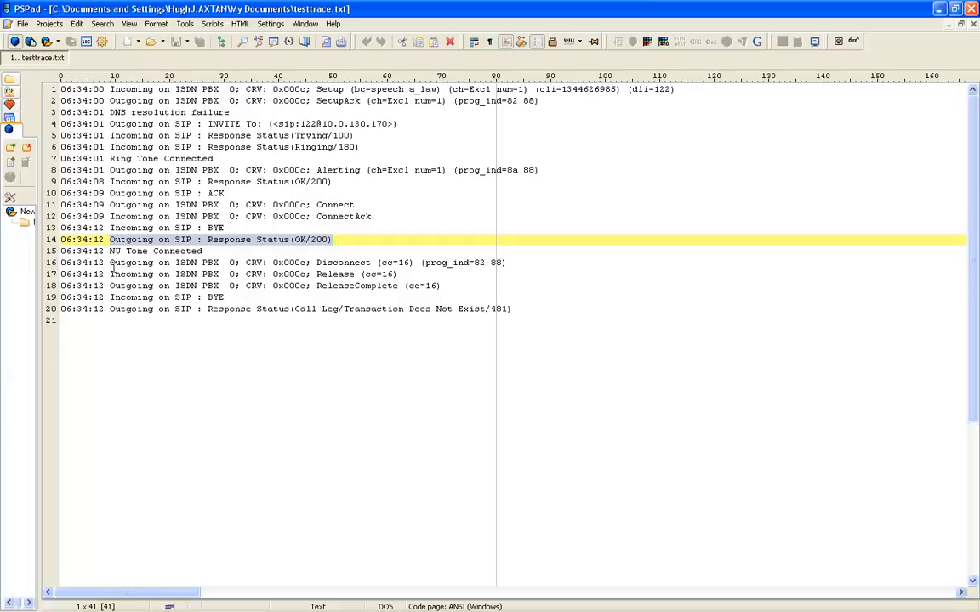
Step: Examine the trace's ISDN Disconnect, Release and ReleaseComplete messages, the second SIP BYE and the final outgoing SIP response
left_click_drag(107, 263, 464, 296)
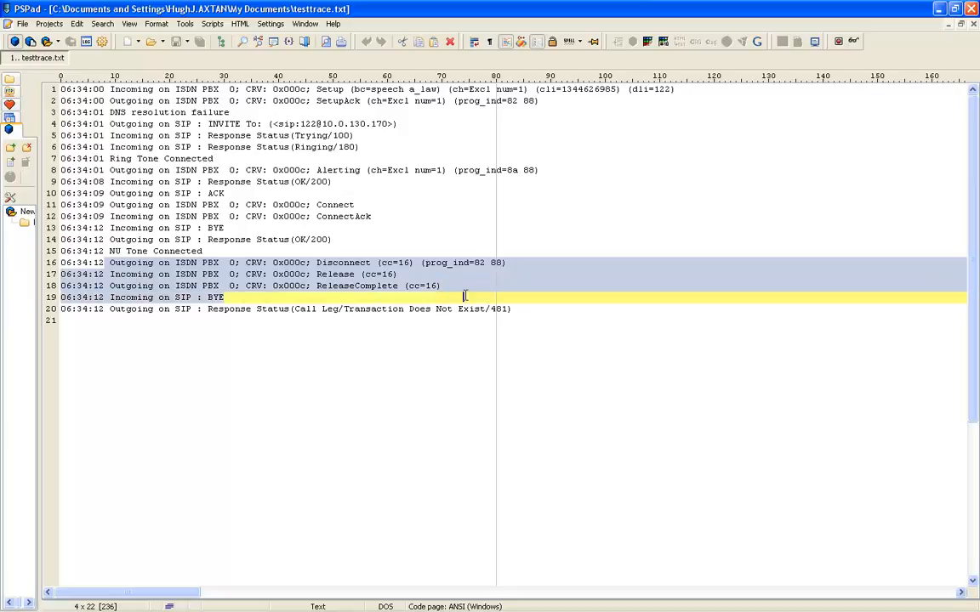
left_click(239, 297)
left_click(229, 297)
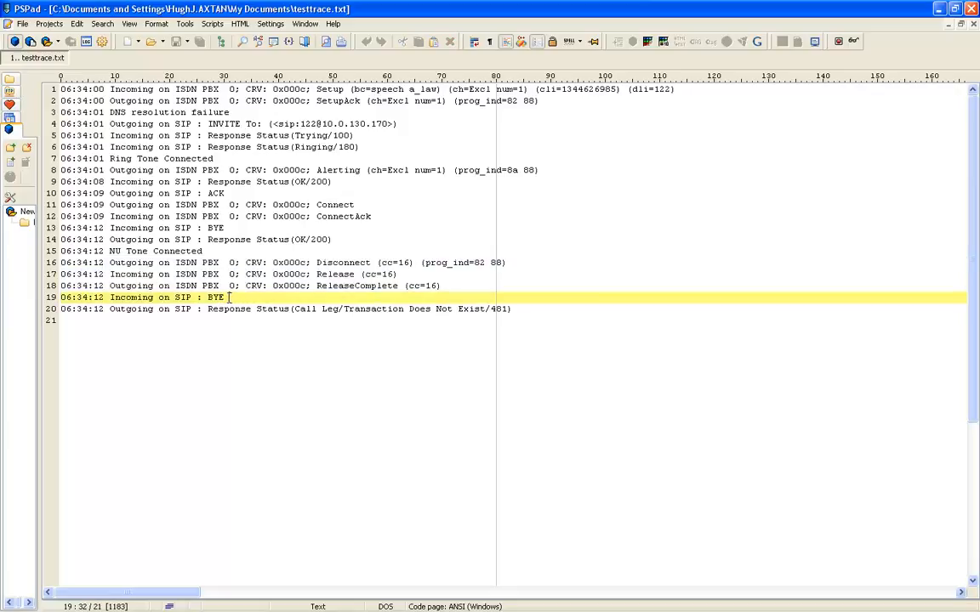
left_click_drag(229, 297, 108, 297)
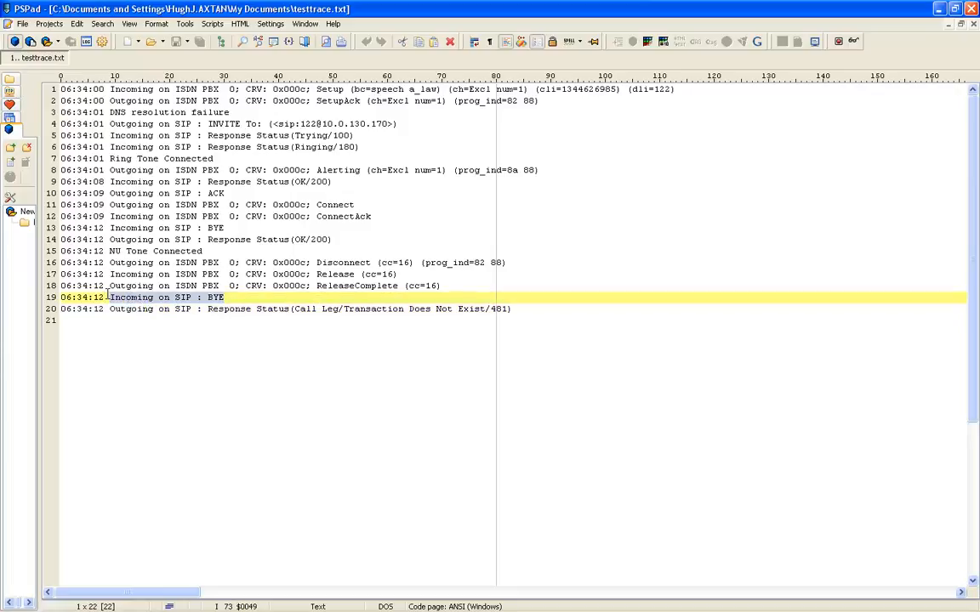
left_click_drag(108, 297, 520, 311)
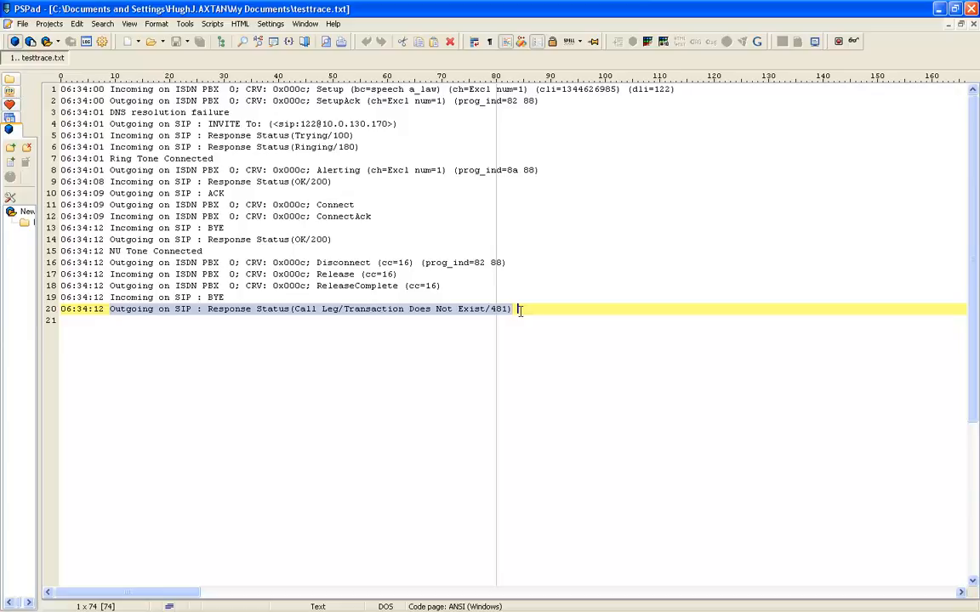
Step: Close PSPad and dismiss its error dialog to return to Management Station
left_click(972, 11)
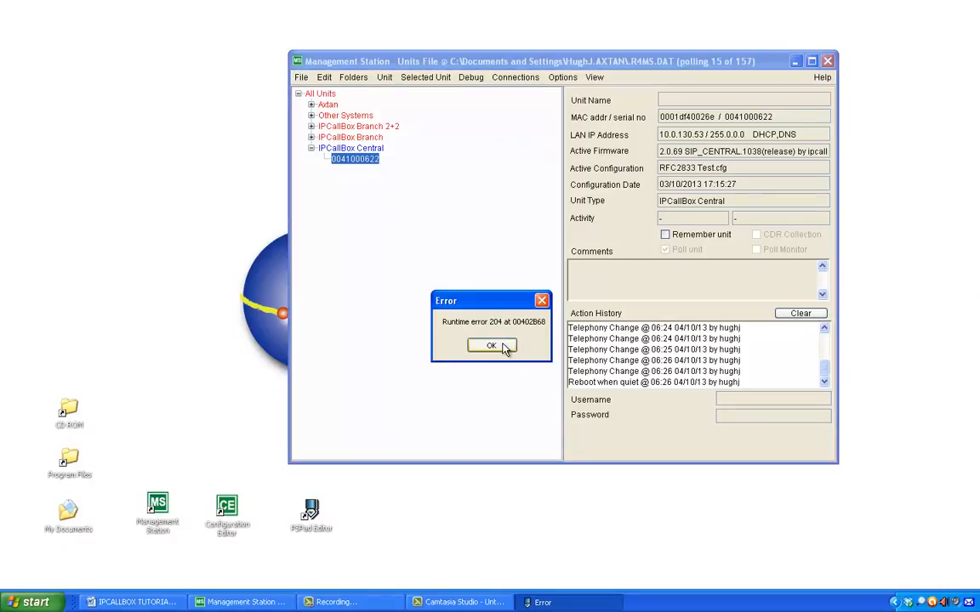
left_click(492, 345)
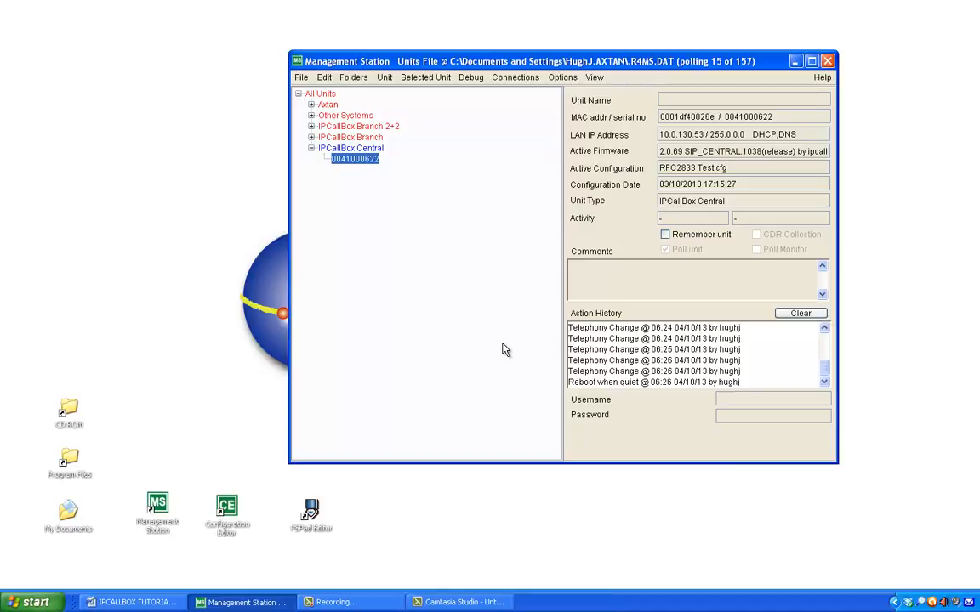